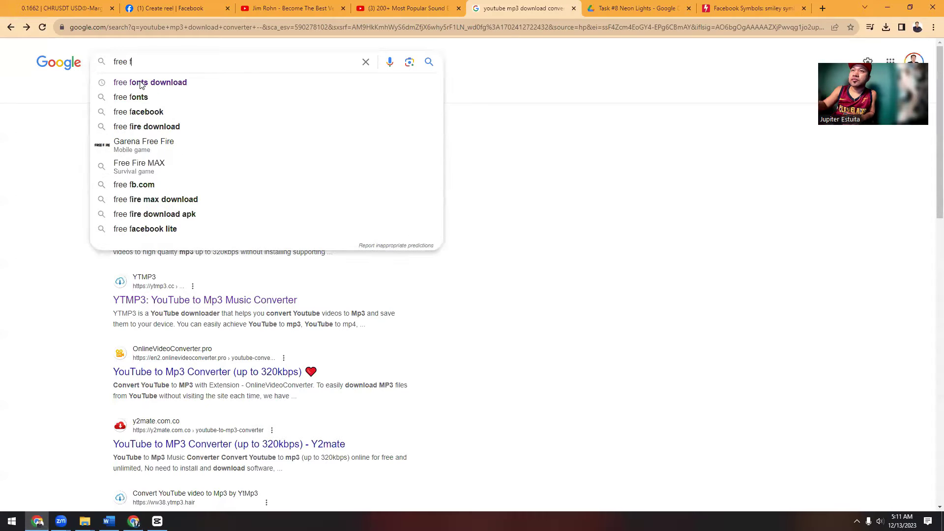
# Search Google for "free fonts download" and open the DaFont website from the results.
pyautogui.click(147, 83)
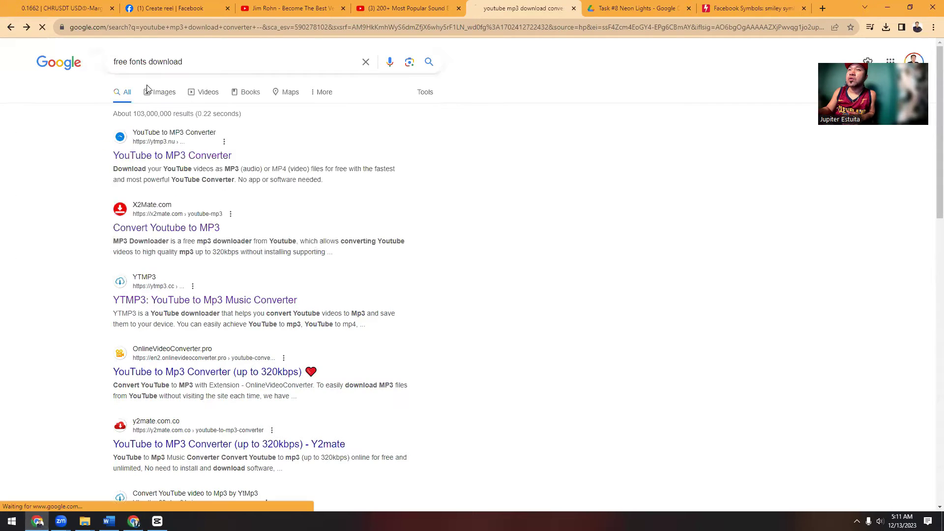
pyautogui.scroll(-3, 147, 235)
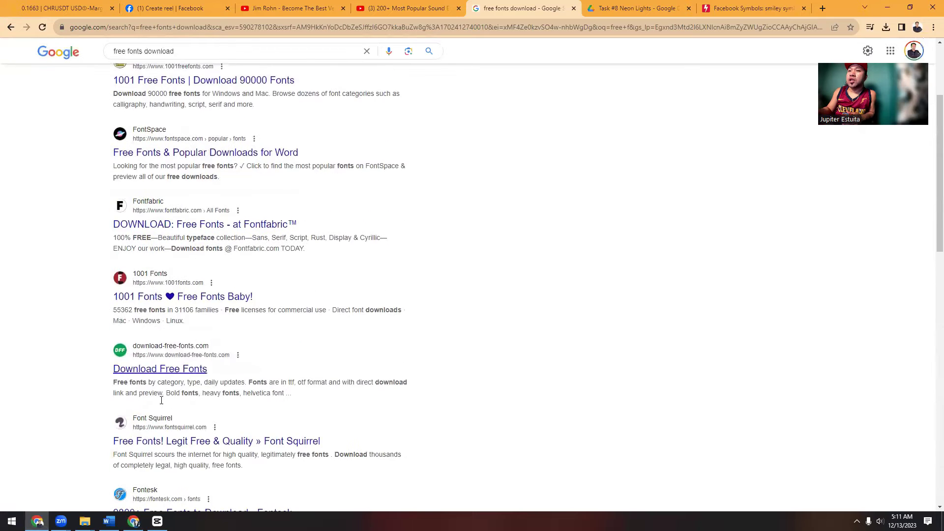
pyautogui.scroll(3, 142, 423)
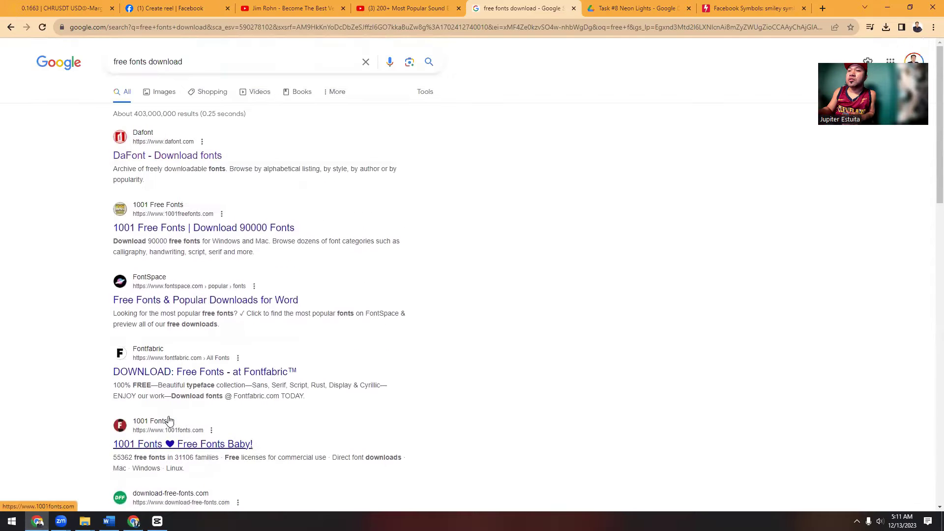
pyautogui.click(130, 156)
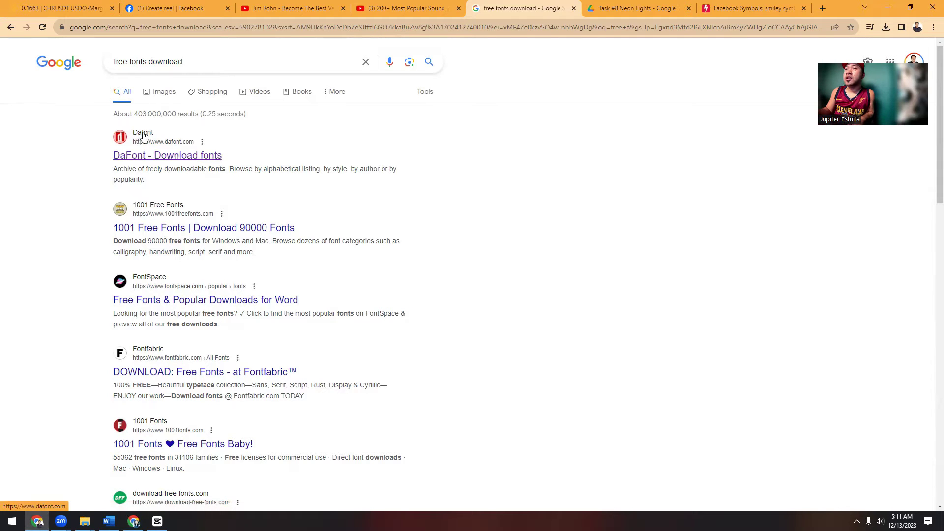
pyautogui.click(139, 156)
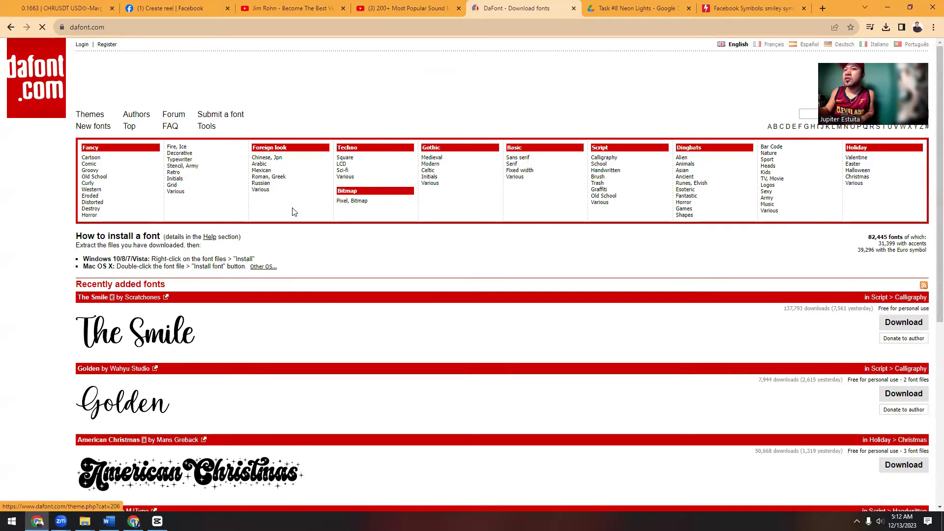
# Outline the The Smile, Golden and American Christmas font samples with red boxes, and clear the markings.
pyautogui.scroll(-1, 295, 213)
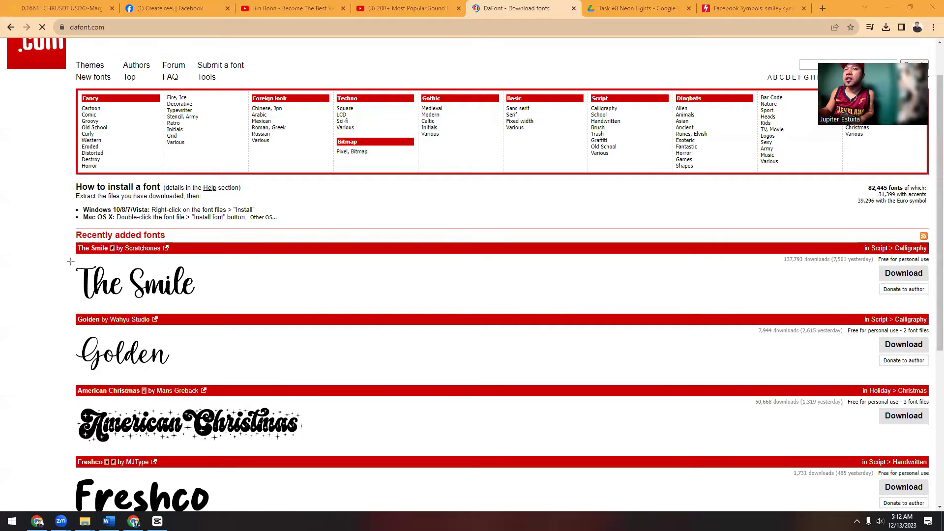
pyautogui.moveTo(70, 261)
pyautogui.mouseDown()
pyautogui.moveTo(145, 295)
pyautogui.moveTo(205, 307)
pyautogui.mouseUp()
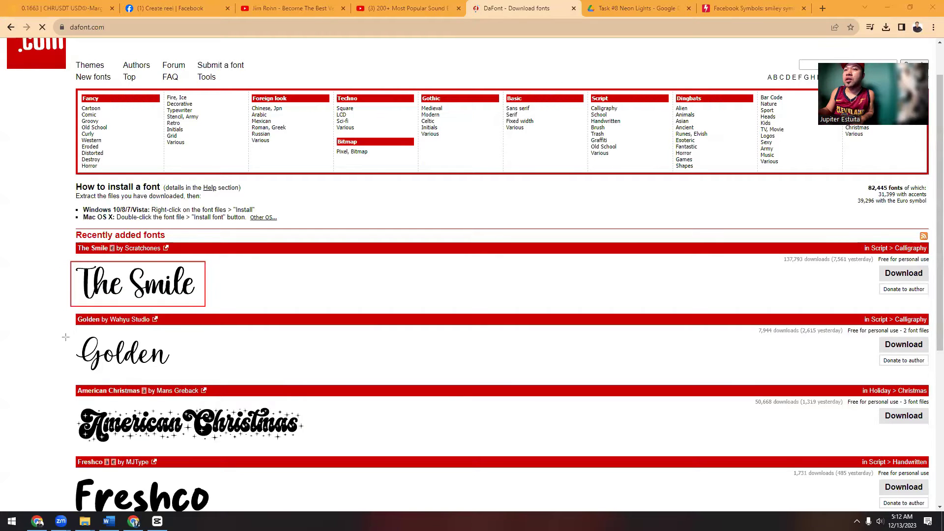
pyautogui.moveTo(66, 337); pyautogui.dragTo(190, 379)
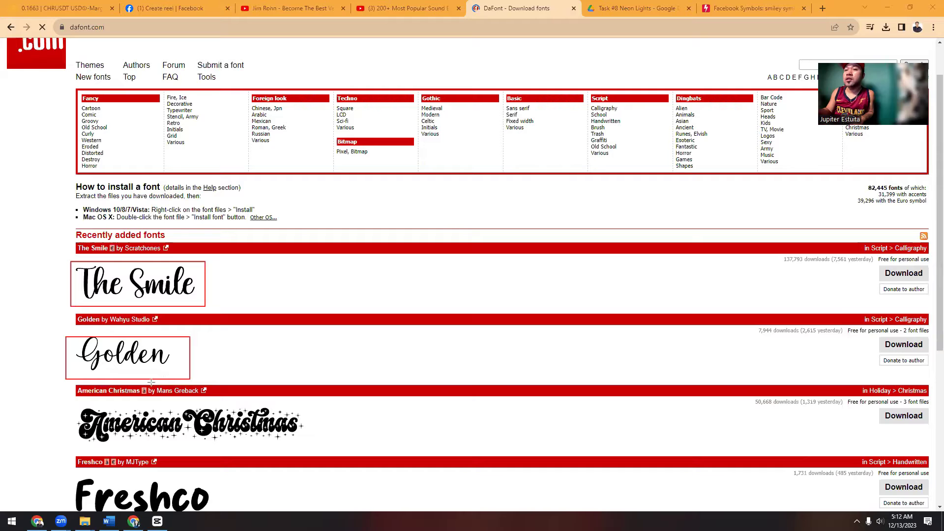
pyautogui.moveTo(67, 400)
pyautogui.mouseDown()
pyautogui.moveTo(89, 427)
pyautogui.moveTo(309, 450)
pyautogui.mouseUp()
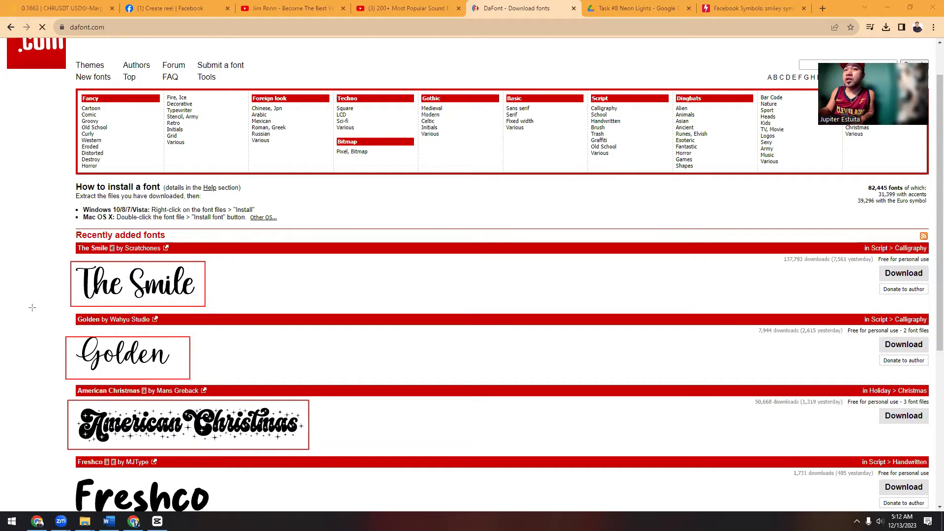
pyautogui.press('Escape')
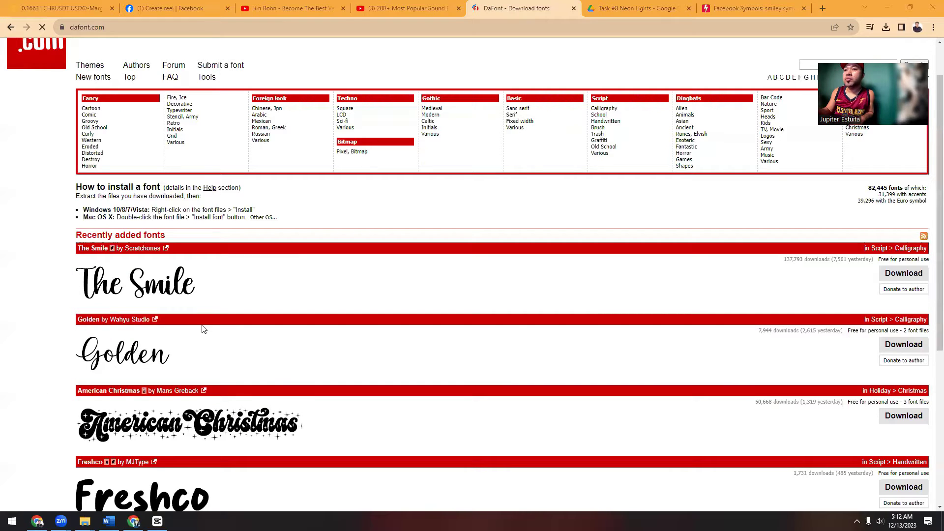
# Look through the recently added fonts and mark the Explore Everyday download with a red arrow.
pyautogui.scroll(-4, 204, 329)
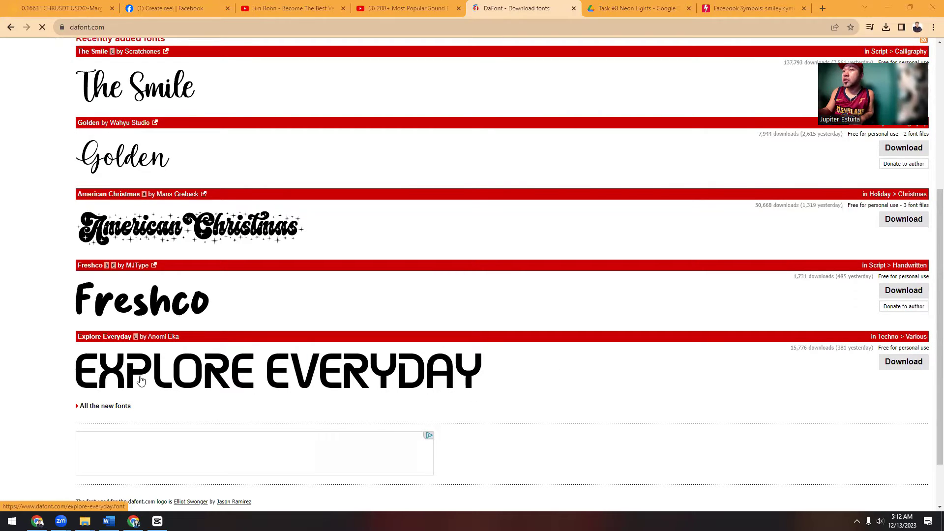
pyautogui.scroll(-1, 208, 352)
pyautogui.scroll(2, 253, 340)
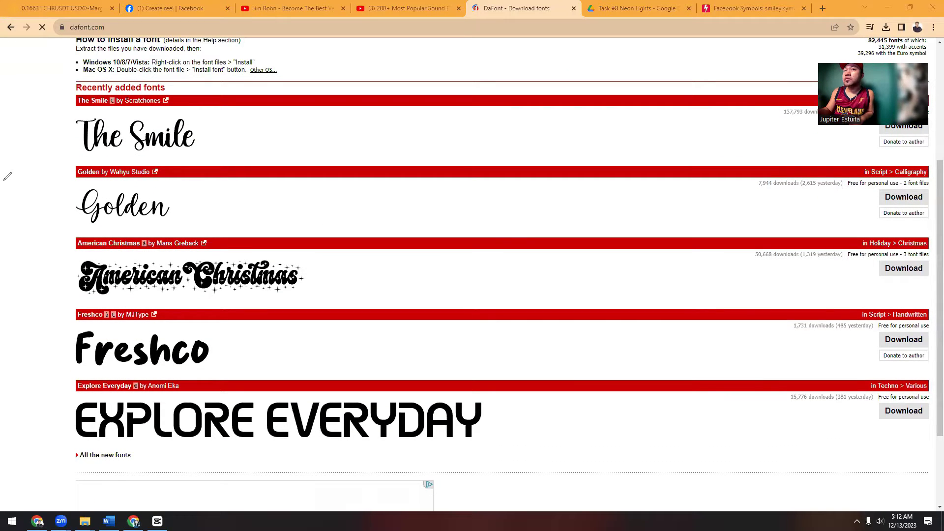
pyautogui.moveTo(723, 433); pyautogui.dragTo(867, 415)
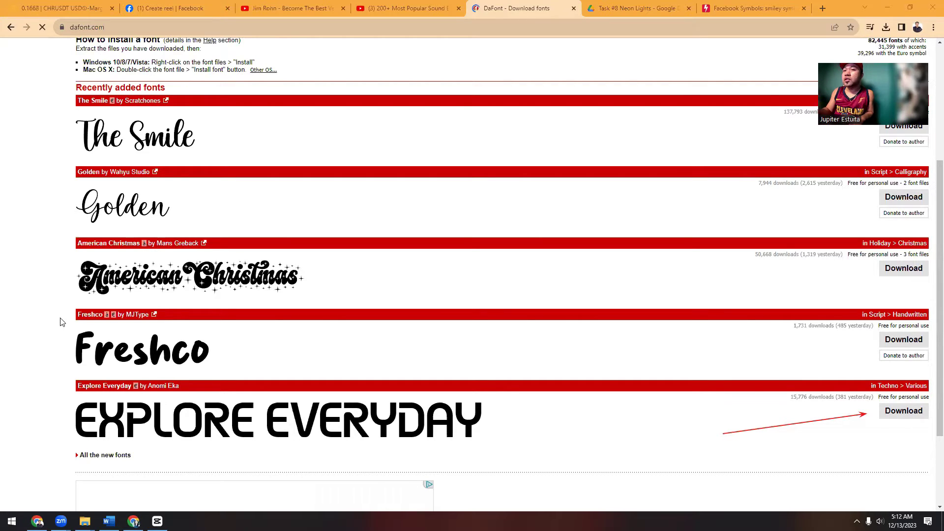
# Download the Explore Everyday font as explore_everyday into the Fonts folder on Expansion (D:) and check the recent download history.
pyautogui.click(863, 415)
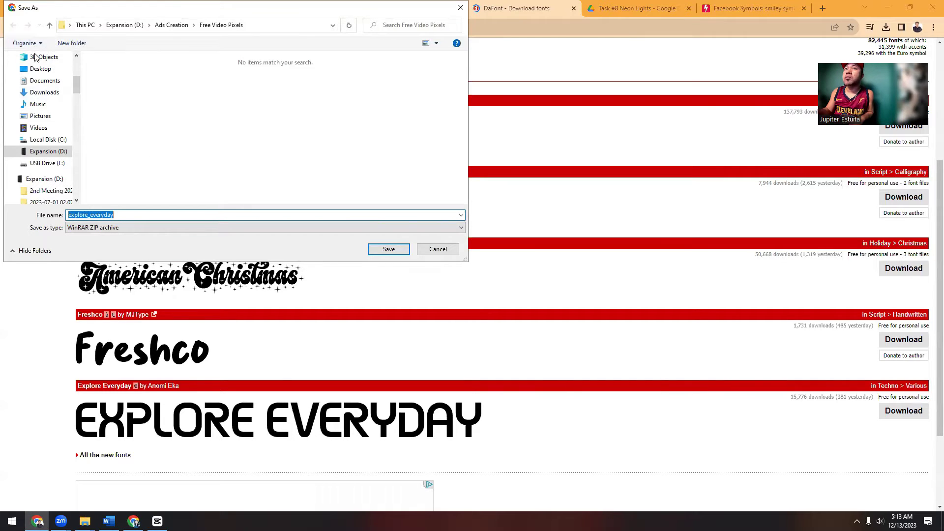
pyautogui.moveTo(276, 14); pyautogui.dragTo(282, 107)
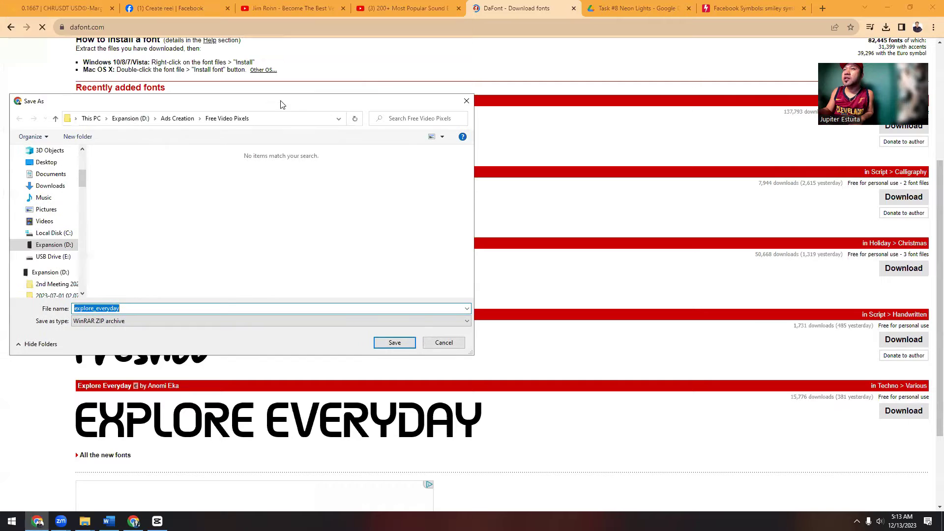
pyautogui.click(114, 121)
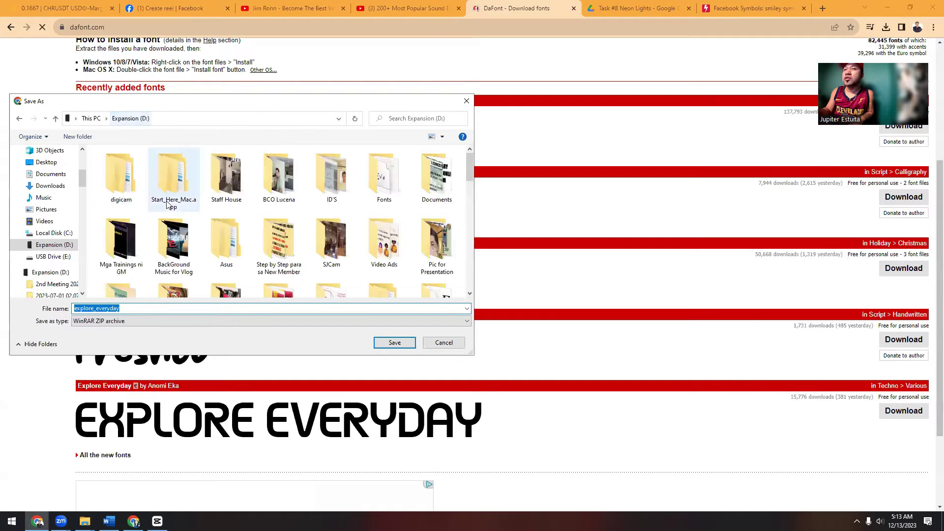
pyautogui.doubleClick(372, 186)
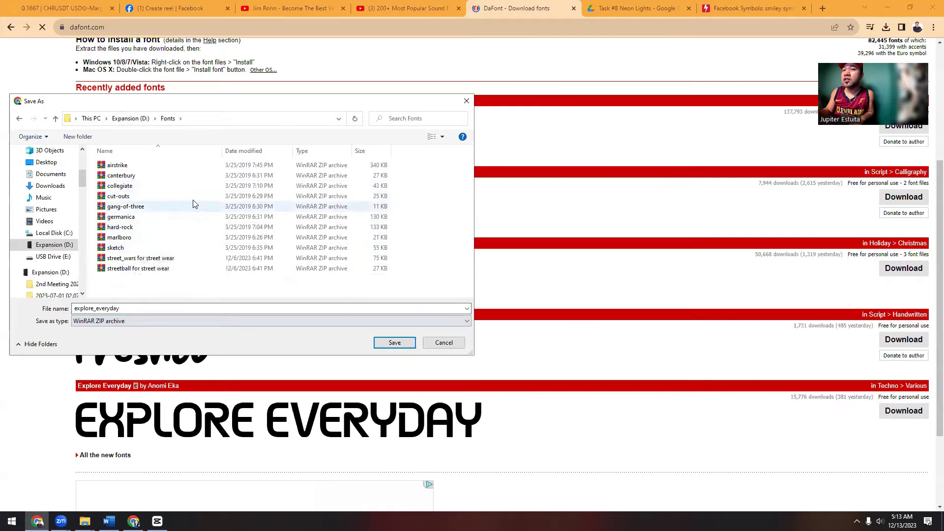
pyautogui.click(392, 344)
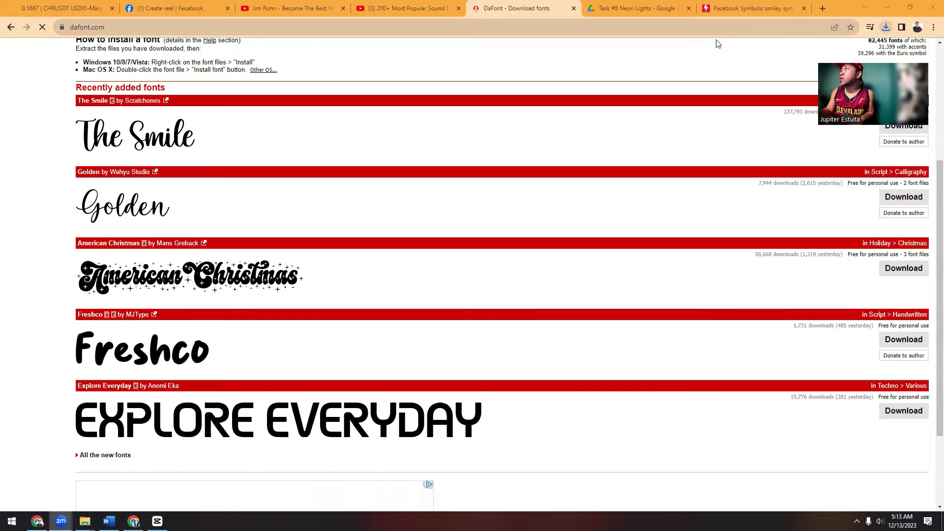
pyautogui.click(885, 27)
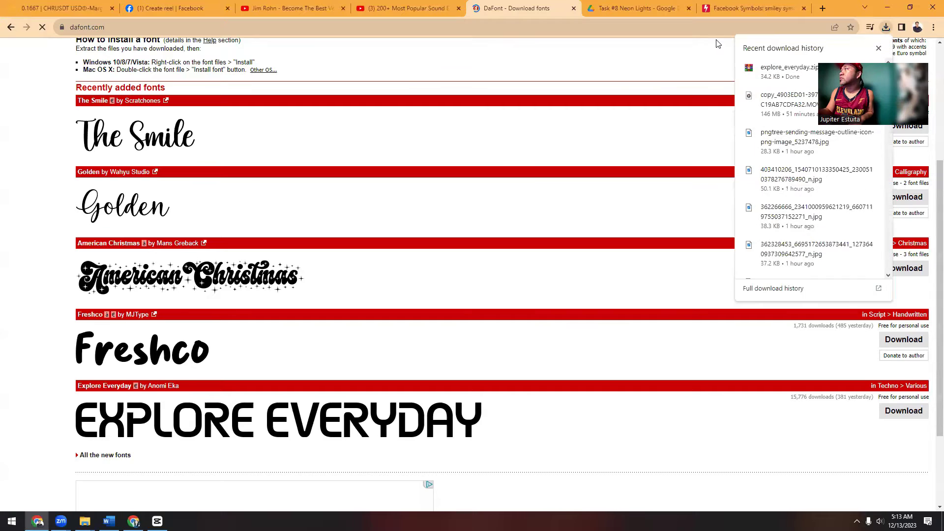
pyautogui.click(882, 49)
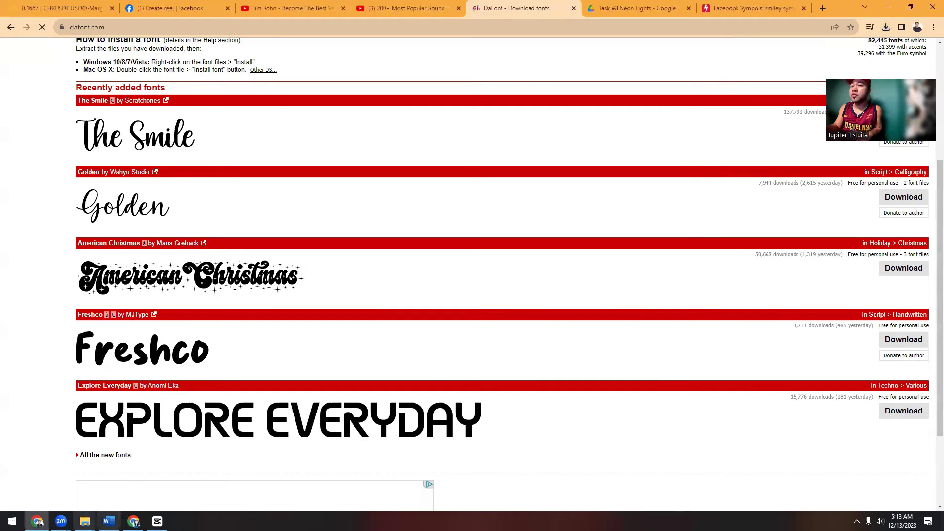
# Switch to File Explorer and open the Fonts folder on the Expansion (D:) drive.
pyautogui.moveTo(84, 521)
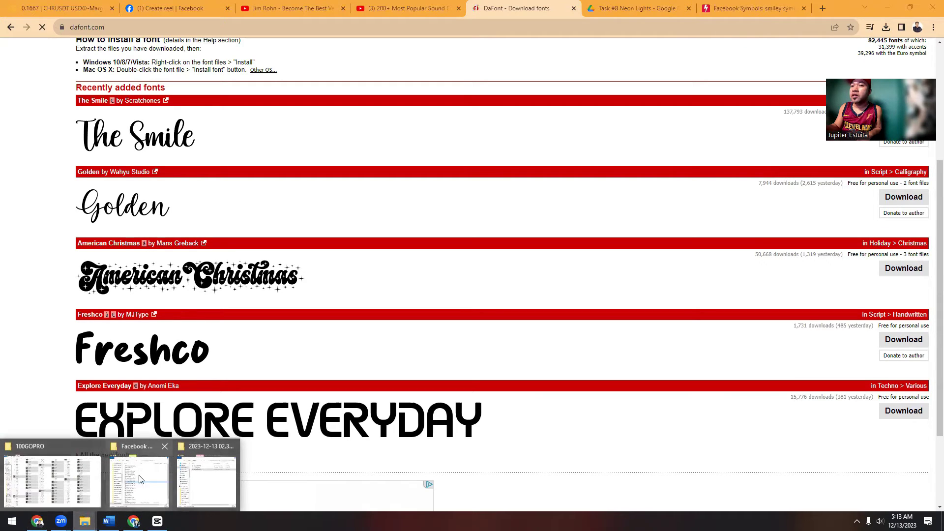
pyautogui.click(205, 479)
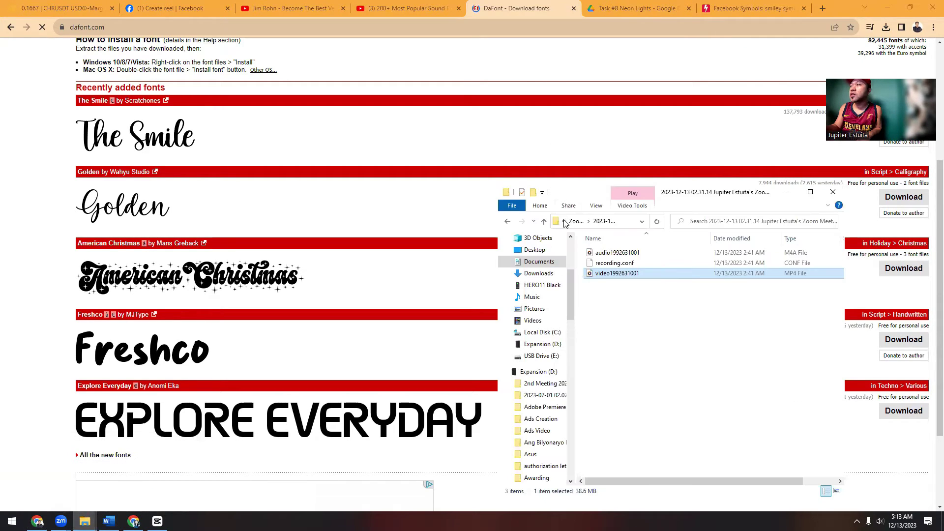
pyautogui.click(539, 372)
pyautogui.click(665, 282)
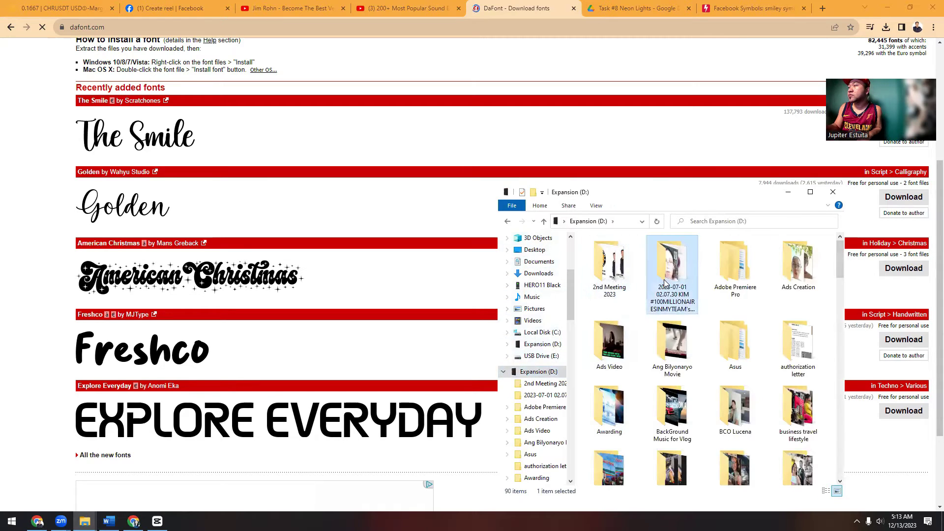
pyautogui.write('fo')
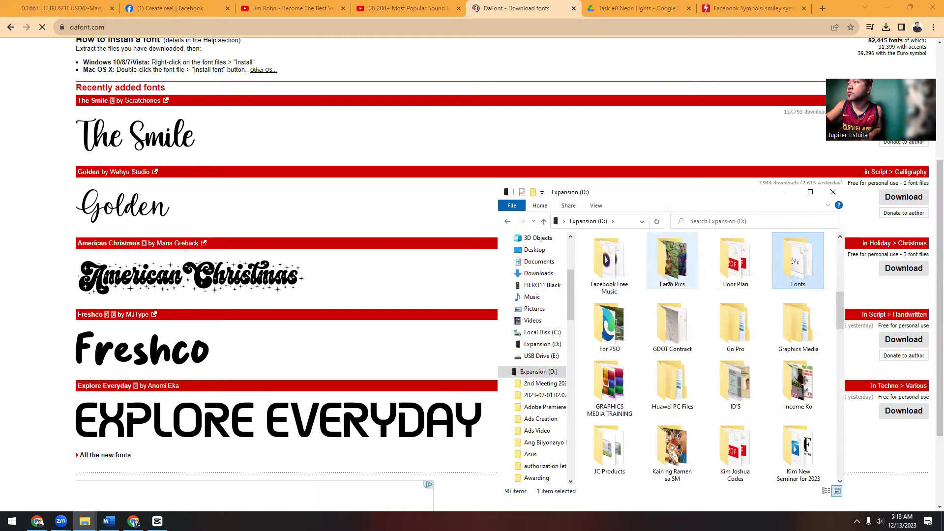
pyautogui.doubleClick(815, 281)
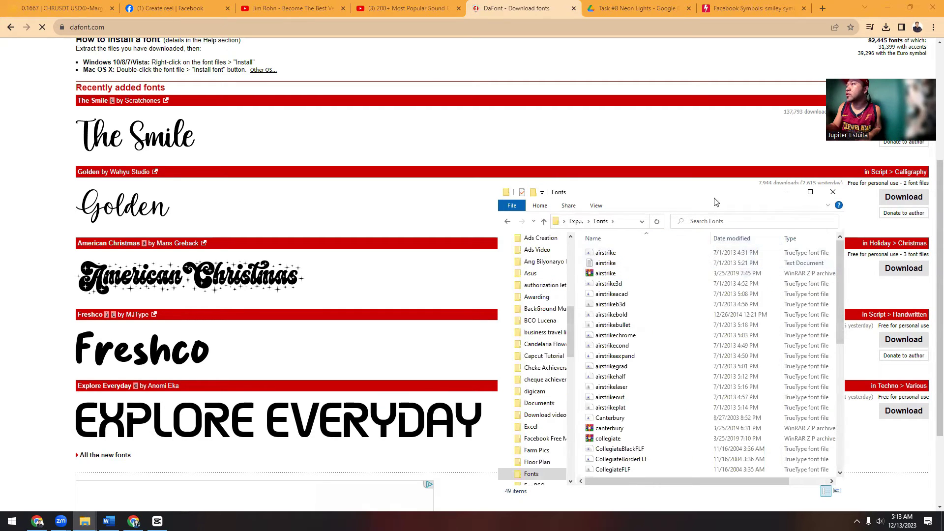
# Extract the explore_everyday ZIP archive into its own explore_everyday folder inside Fonts.
pyautogui.scroll(-3, 659, 373)
pyautogui.scroll(-5, 660, 373)
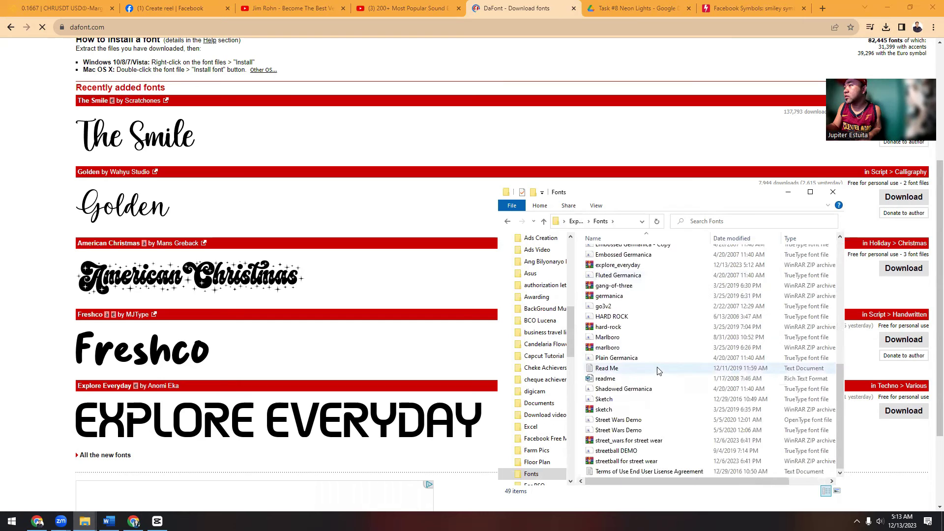
pyautogui.click(615, 265)
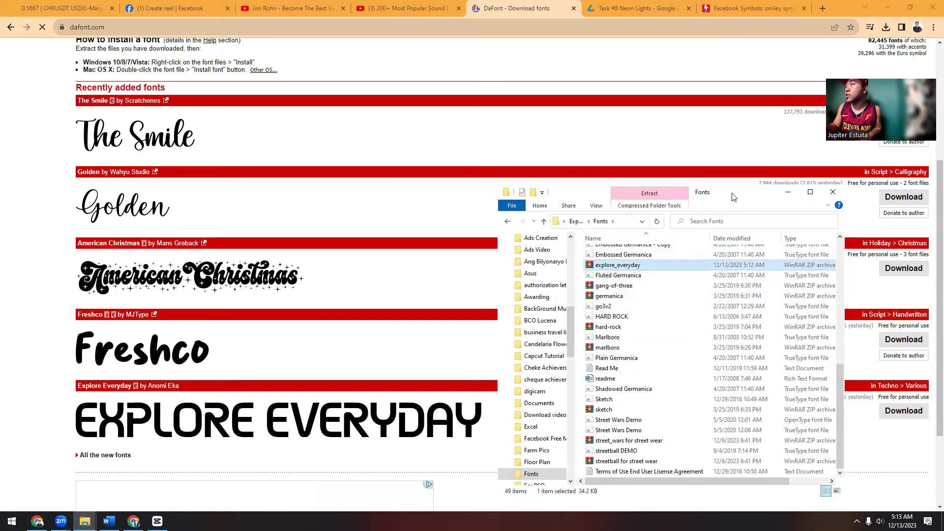
pyautogui.moveTo(733, 197); pyautogui.dragTo(405, 155)
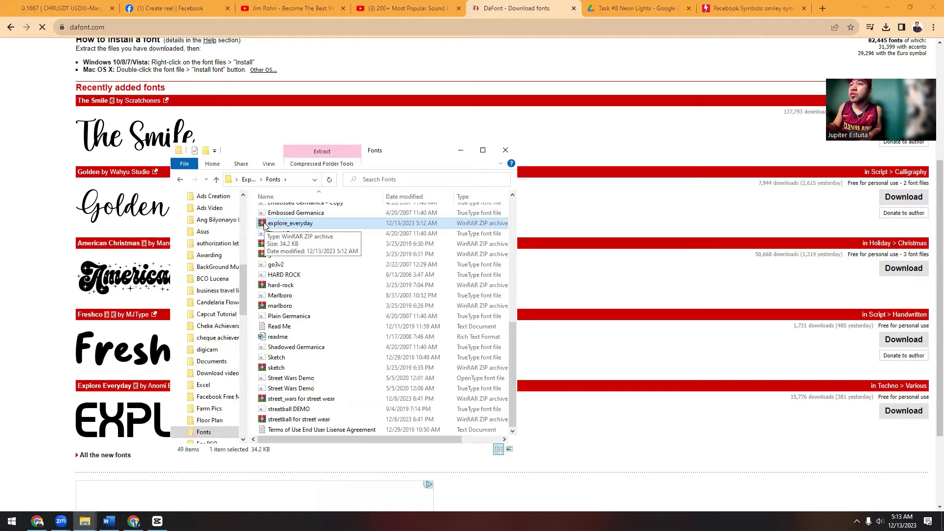
pyautogui.rightClick(265, 226)
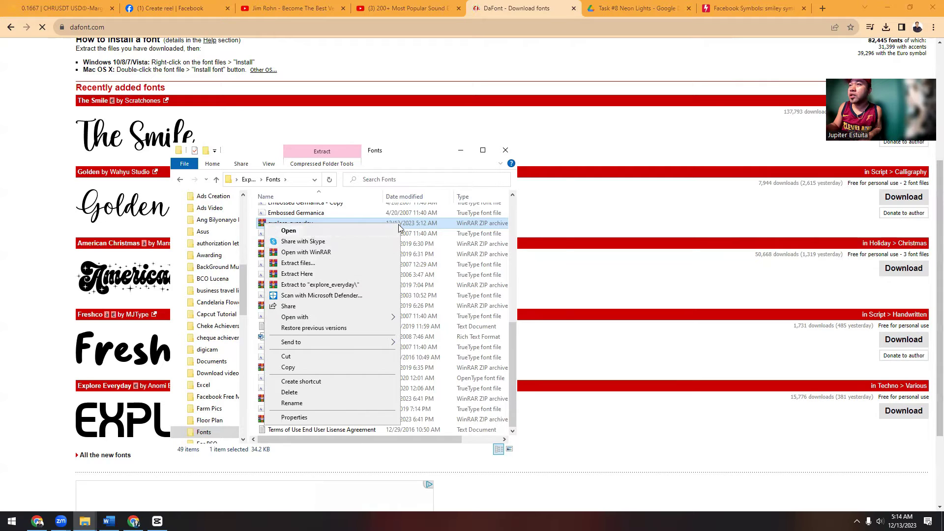
pyautogui.click(289, 231)
pyautogui.click(284, 222)
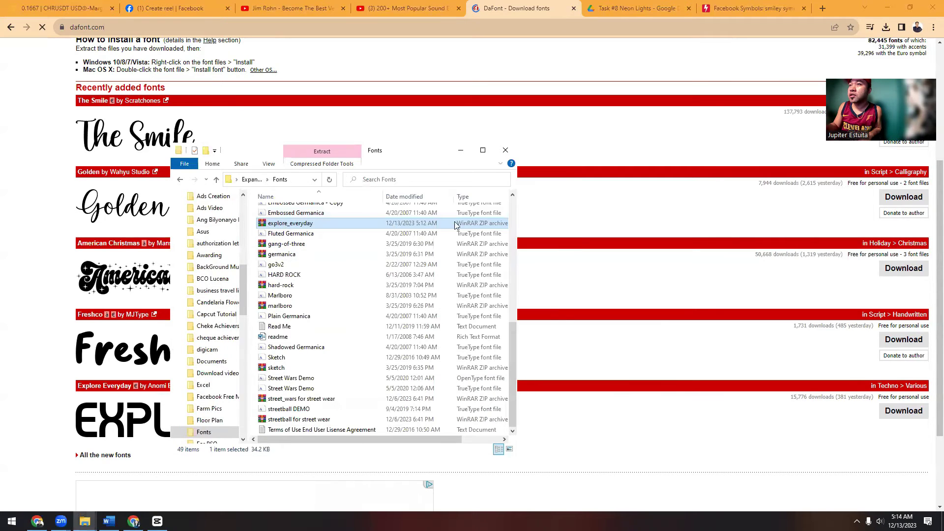
pyautogui.rightClick(286, 222)
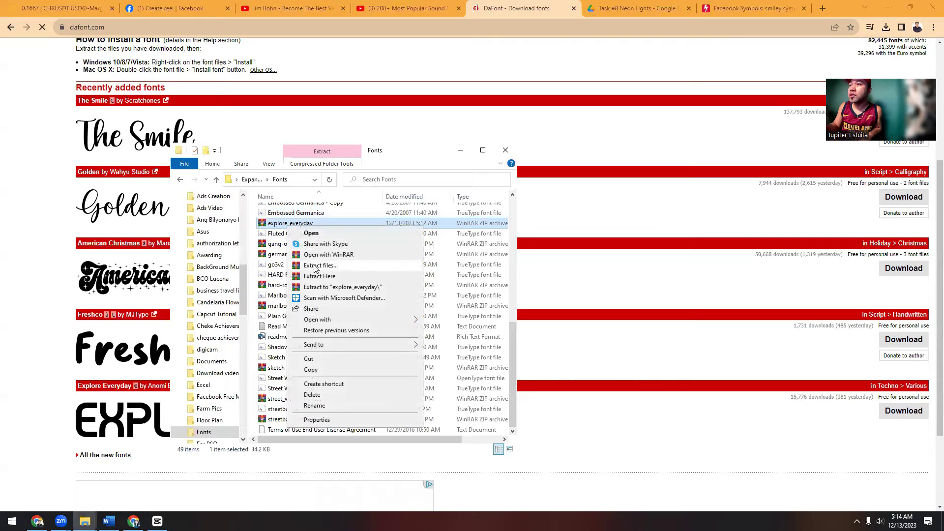
pyautogui.click(314, 265)
pyautogui.click(503, 374)
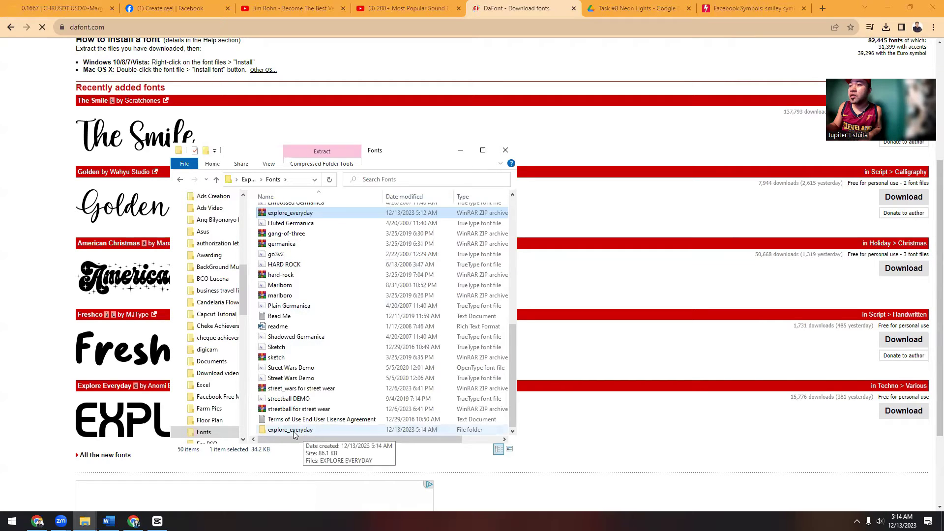
# Open the extracted explore_everyday folder and select the EXPLORE EVERYDAY TrueType font file.
pyautogui.click(282, 433)
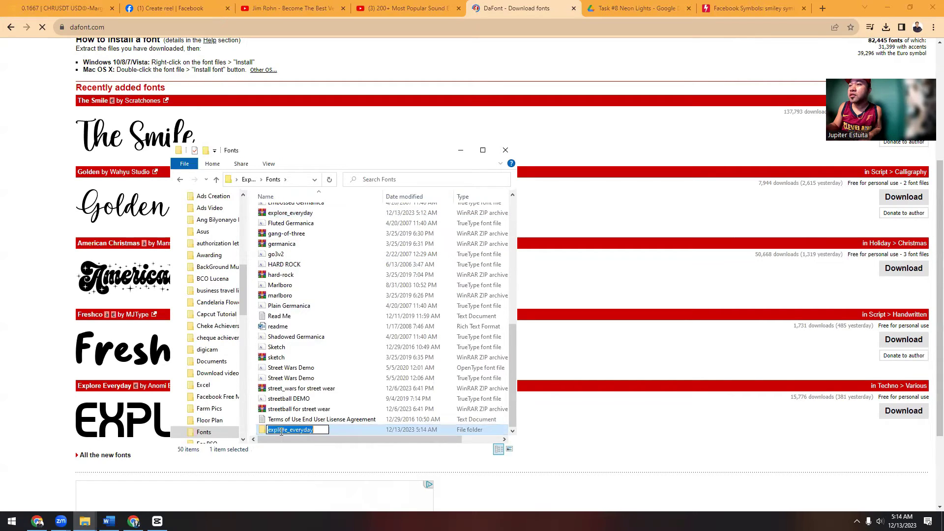
pyautogui.doubleClick(264, 431)
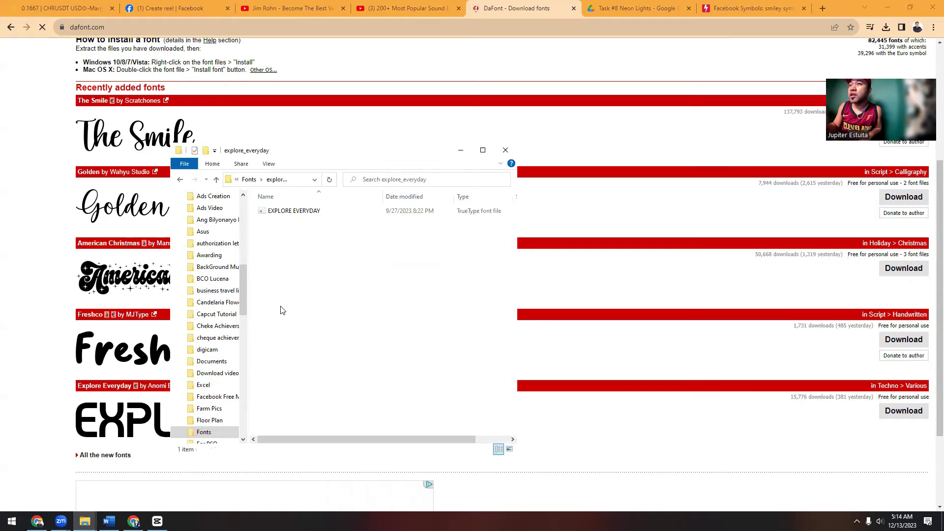
pyautogui.click(276, 215)
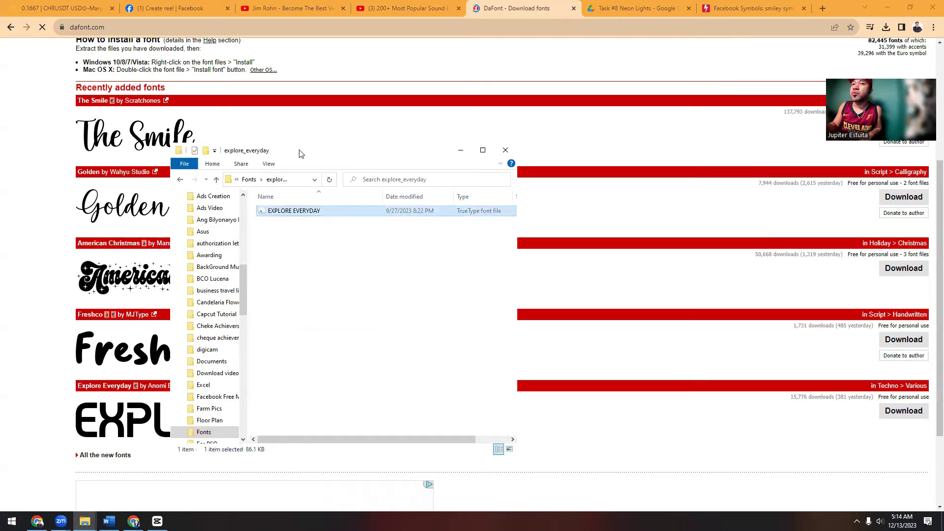
# Install the Explore Everyday font from the extracted TrueType file, close its preview and switch to the blank Word document.
pyautogui.moveTo(302, 154); pyautogui.dragTo(136, 134)
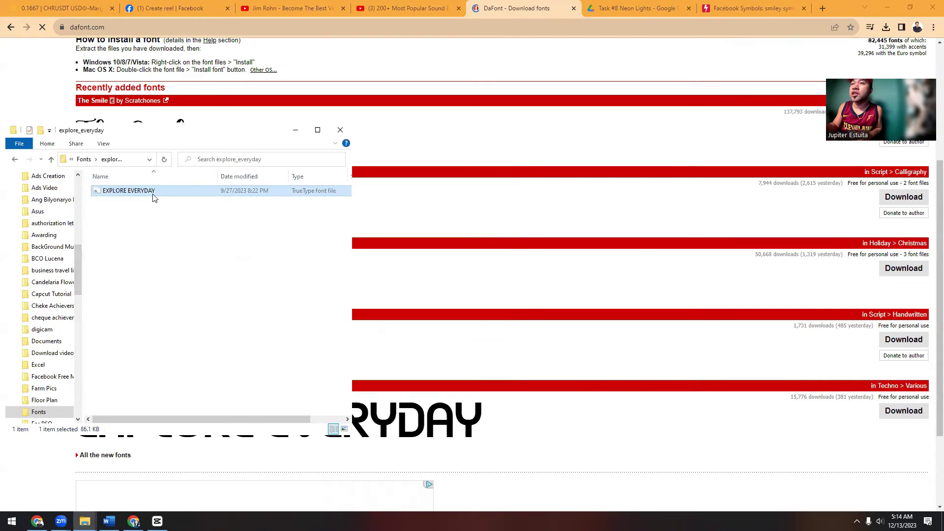
pyautogui.doubleClick(114, 193)
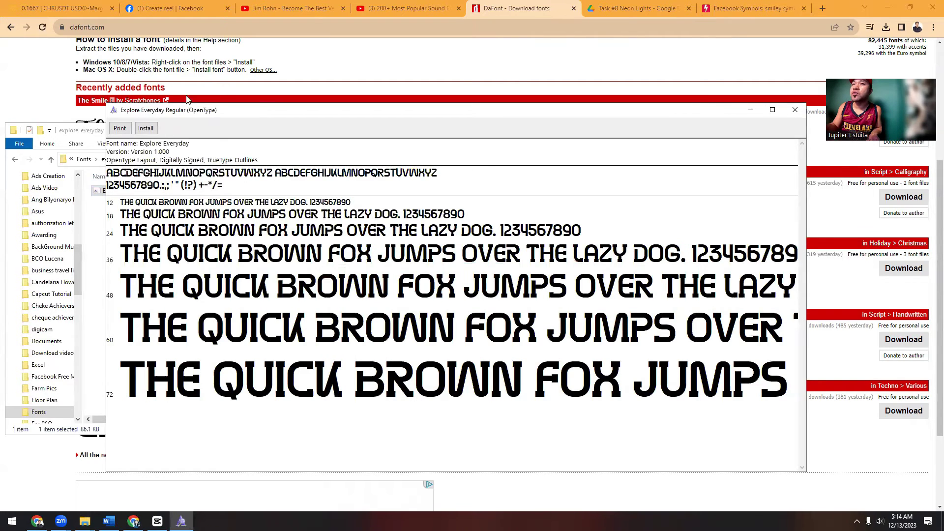
pyautogui.moveTo(265, 113); pyautogui.dragTo(178, 95)
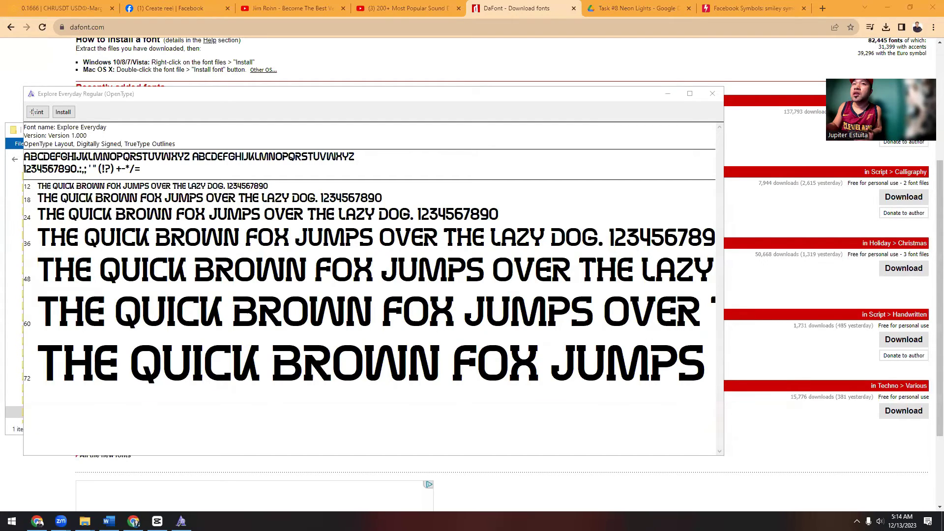
pyautogui.moveTo(24, 99)
pyautogui.mouseDown()
pyautogui.moveTo(51, 126)
pyautogui.moveTo(81, 122)
pyautogui.mouseUp()
pyautogui.click(69, 112)
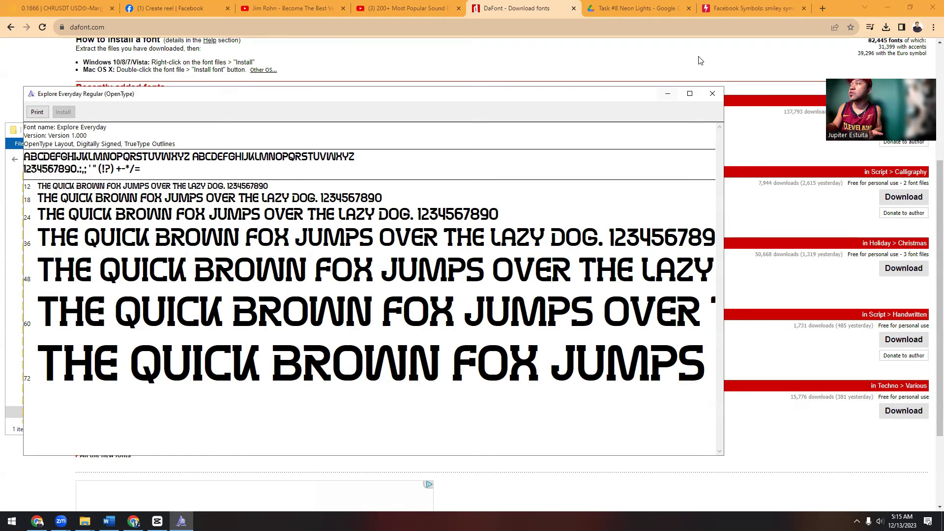
pyautogui.click(712, 93)
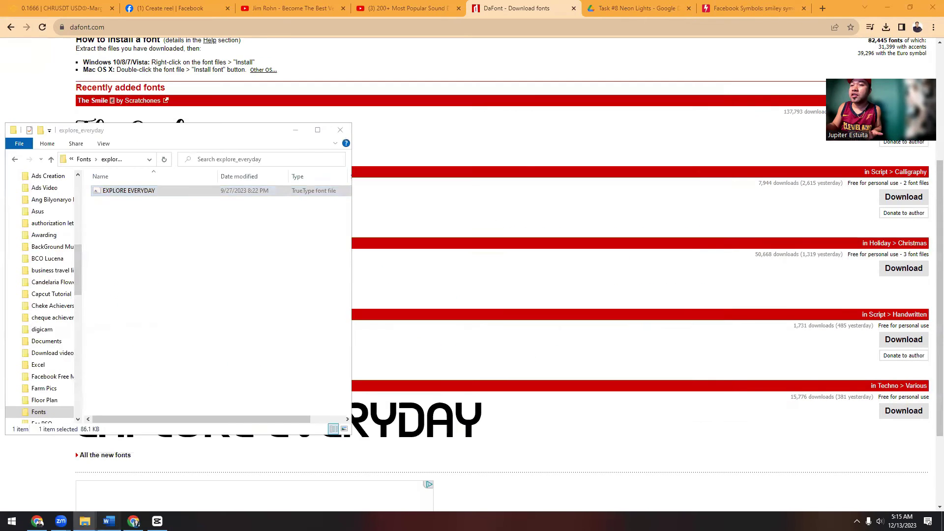
pyautogui.click(109, 522)
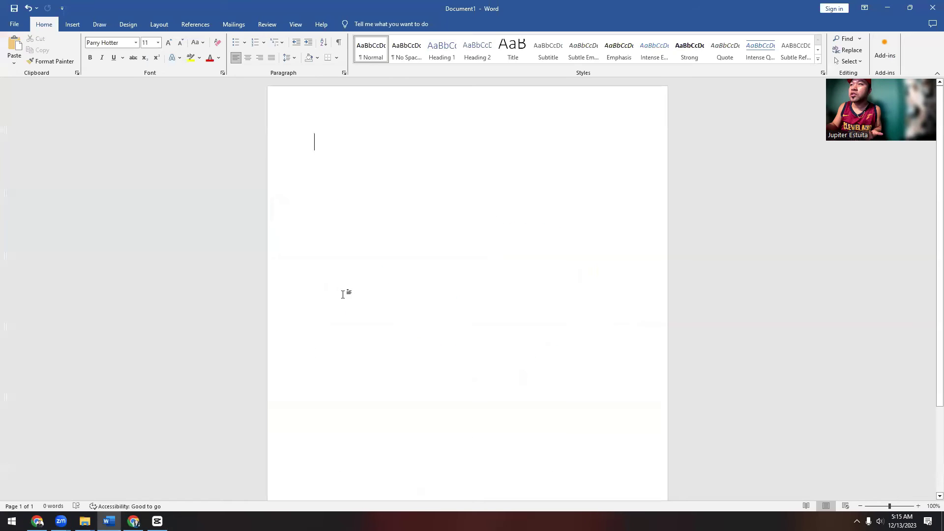
pyautogui.click(137, 43)
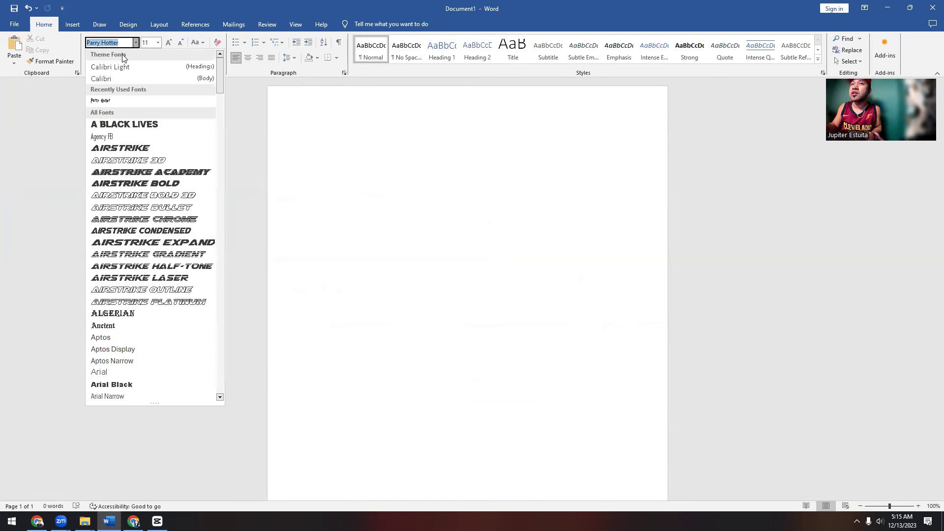
pyautogui.write('Ever')
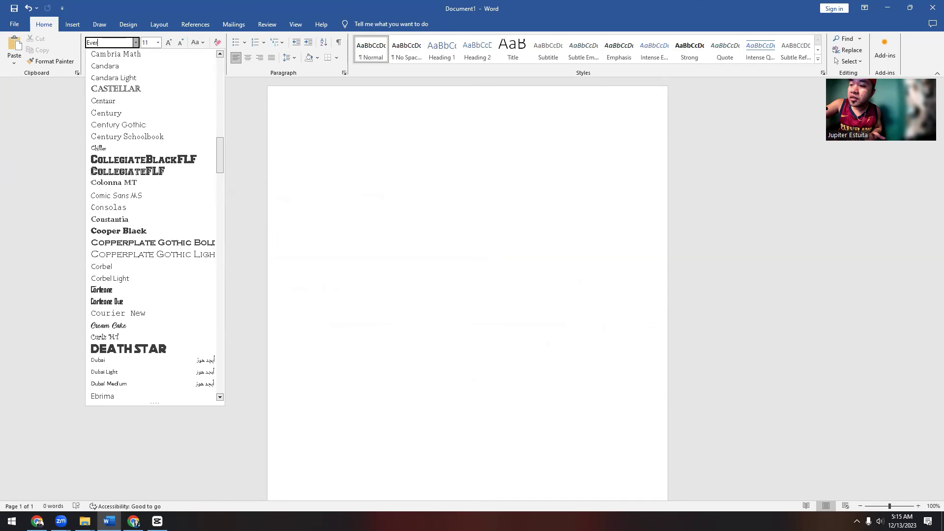
pyautogui.write('yda')
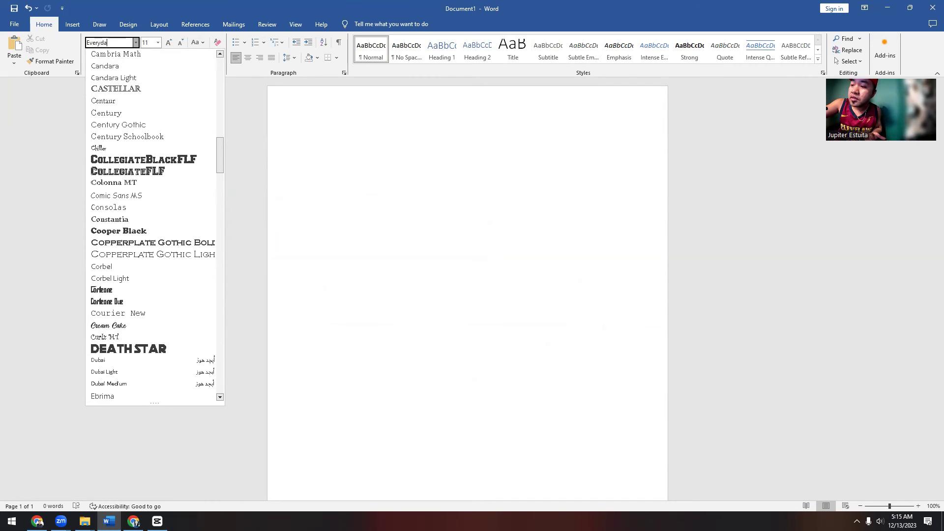
pyautogui.write('y')
pyautogui.press('Return')
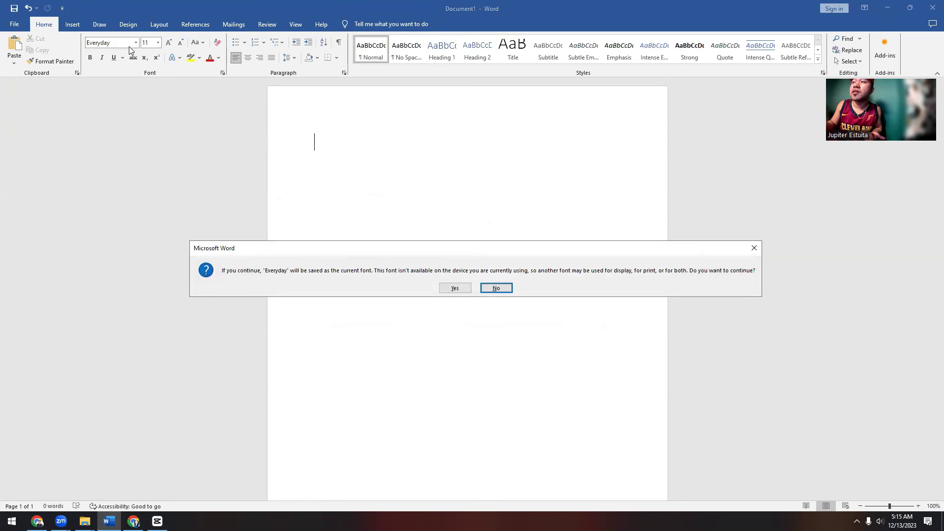
pyautogui.click(494, 289)
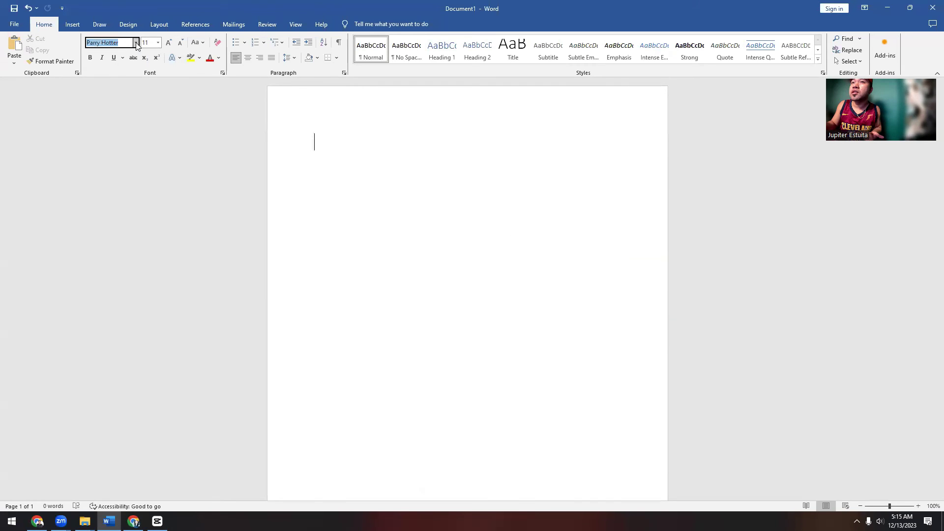
# Set the document font to Explore Everyday and enter a first name in capitals as sample text.
pyautogui.click(136, 43)
pyautogui.scroll(-15, 147, 244)
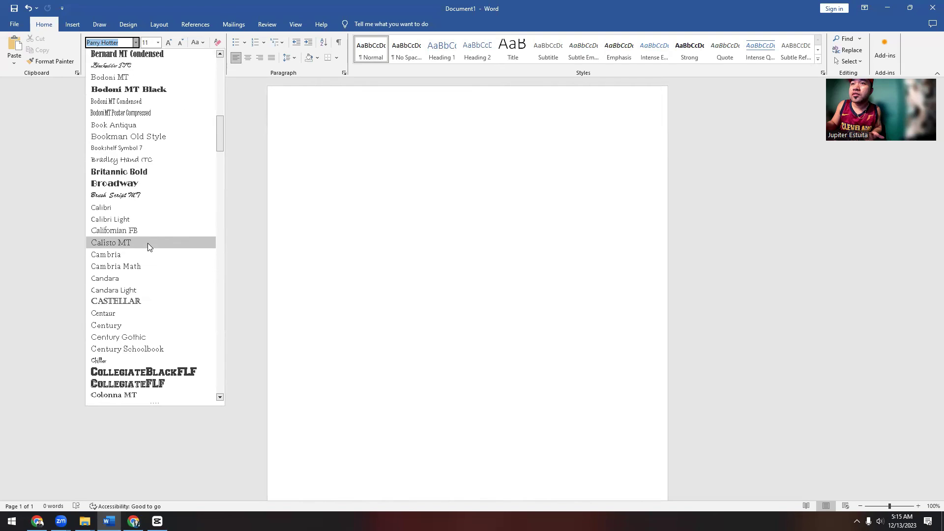
pyautogui.scroll(-15, 148, 243)
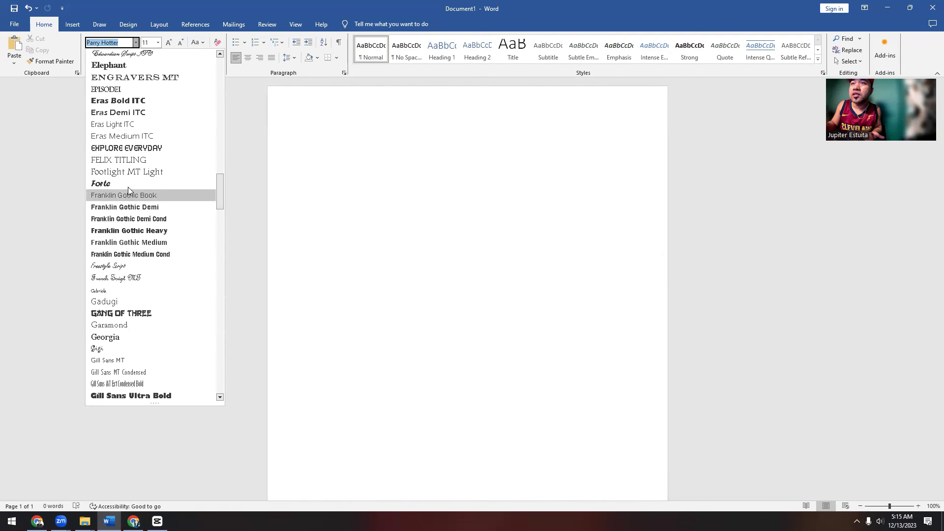
pyautogui.click(93, 153)
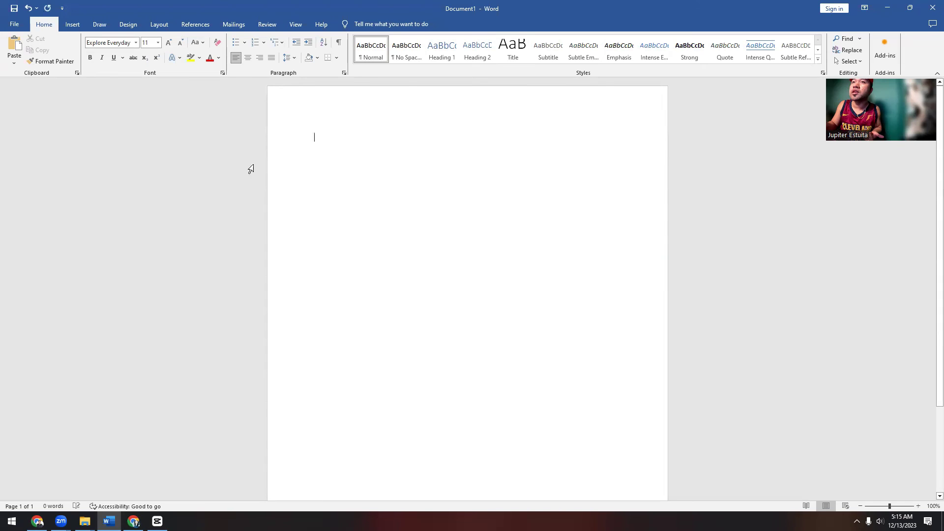
pyautogui.write('JUPITER')
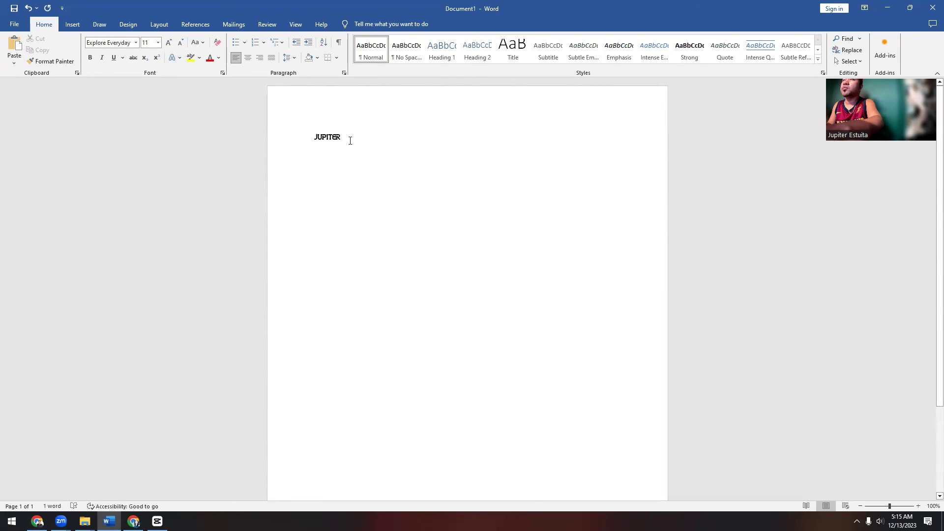
# Enlarge the sample name to font size 110 and deselect it.
pyautogui.moveTo(350, 141); pyautogui.dragTo(299, 131)
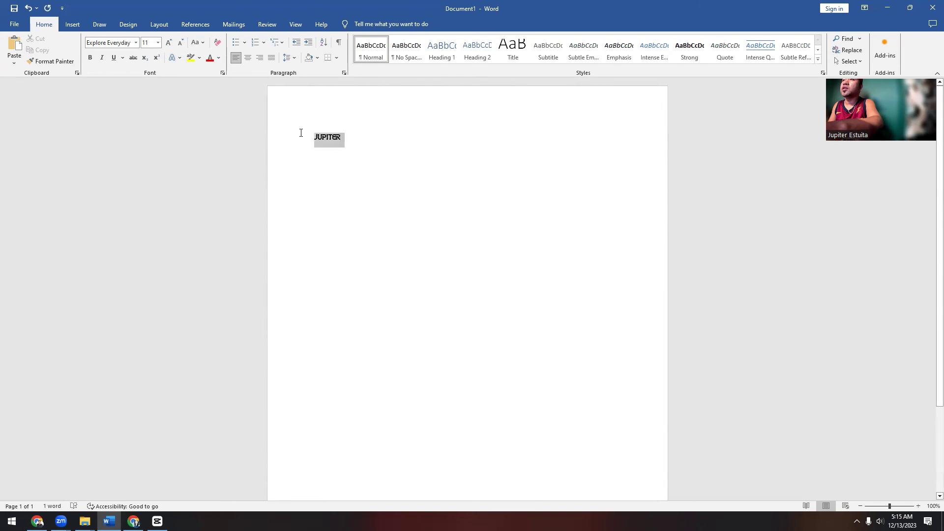
pyautogui.click(171, 42)
pyautogui.click(170, 42)
pyautogui.click(171, 41)
pyautogui.click(171, 41)
pyautogui.click(170, 42)
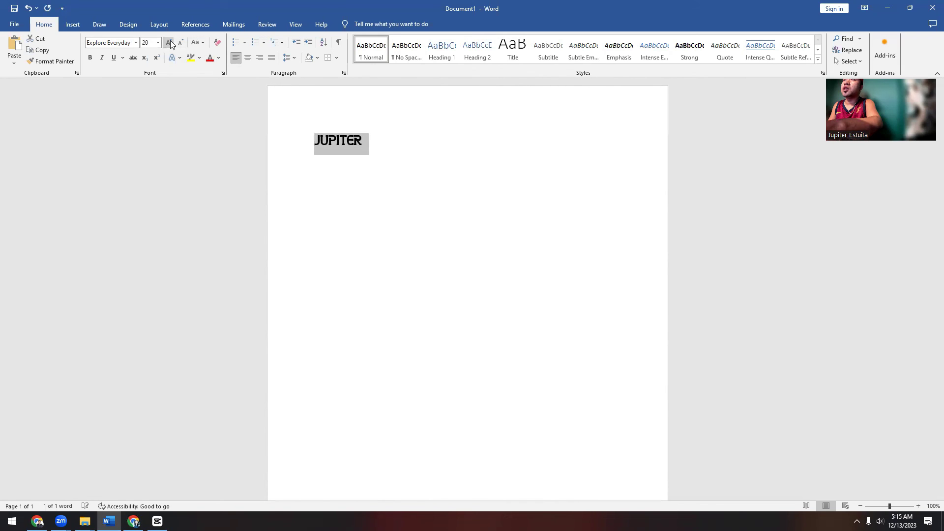
pyautogui.click(171, 42)
pyautogui.click(170, 42)
pyautogui.click(170, 41)
pyautogui.click(170, 42)
pyautogui.click(170, 42)
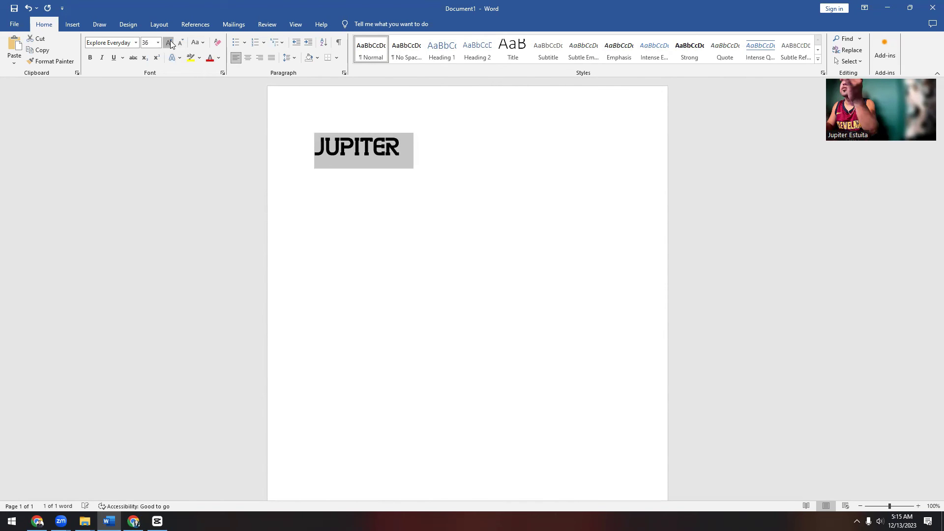
pyautogui.click(171, 42)
pyautogui.click(171, 42)
pyautogui.click(171, 42)
pyautogui.click(170, 42)
pyautogui.click(171, 42)
pyautogui.click(170, 42)
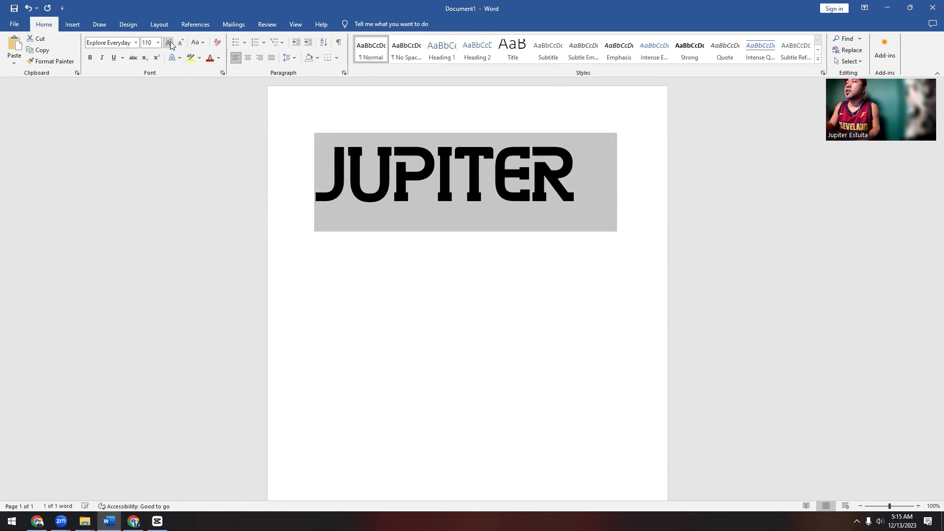
pyautogui.click(413, 290)
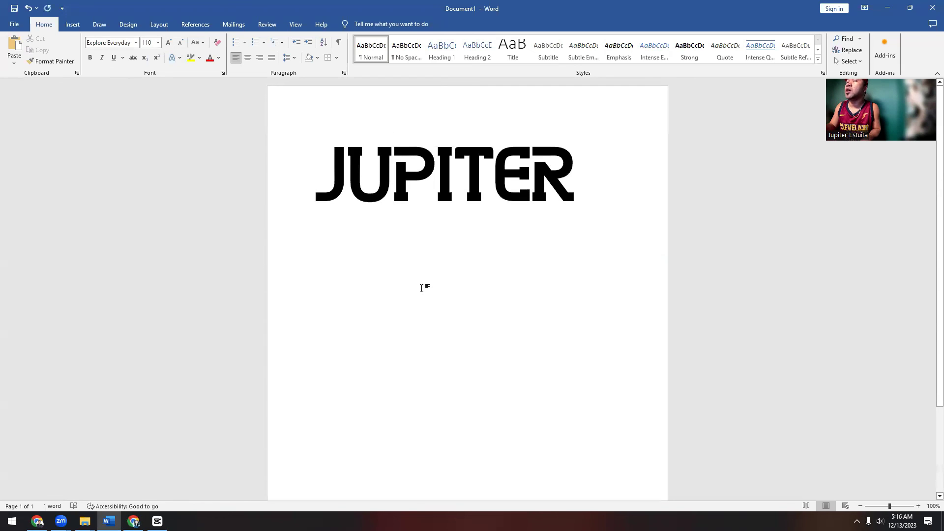